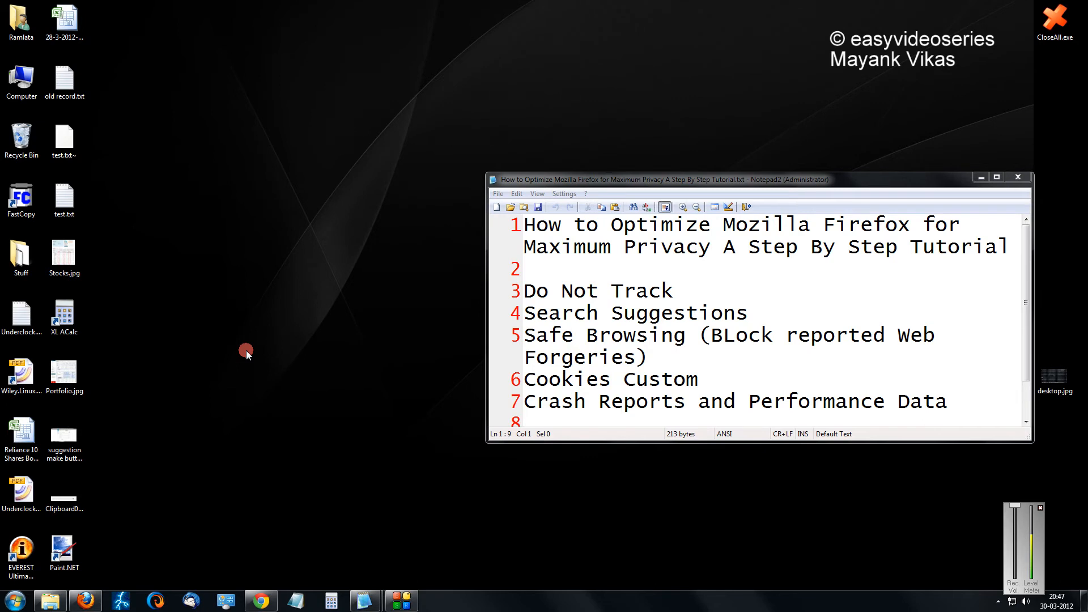
Step: Open the Options dialog in a maximized Firefox window and close it again
left_click(104, 597)
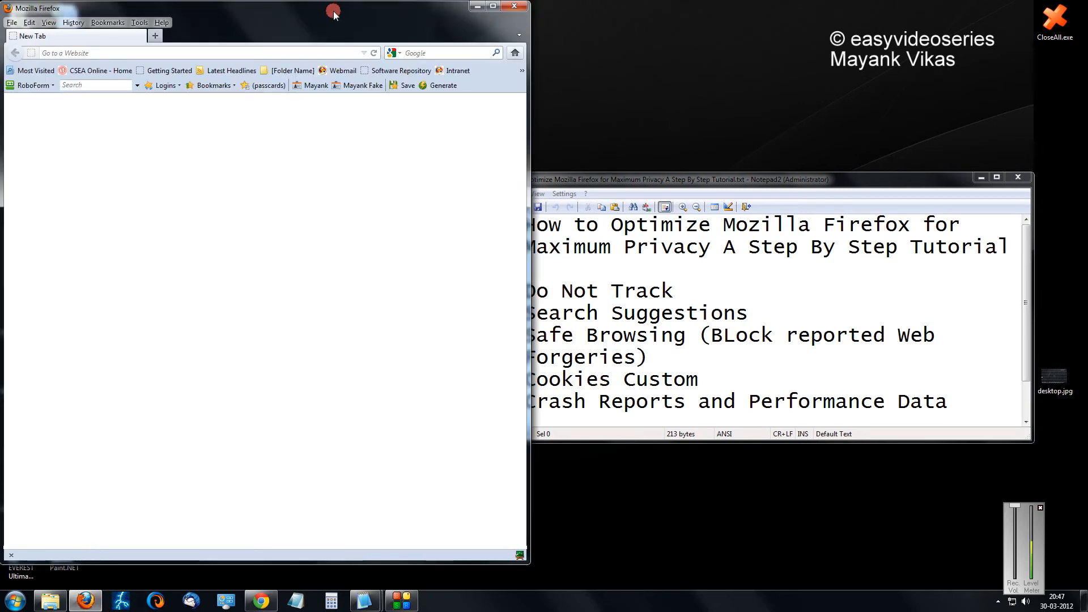
double_click(334, 14)
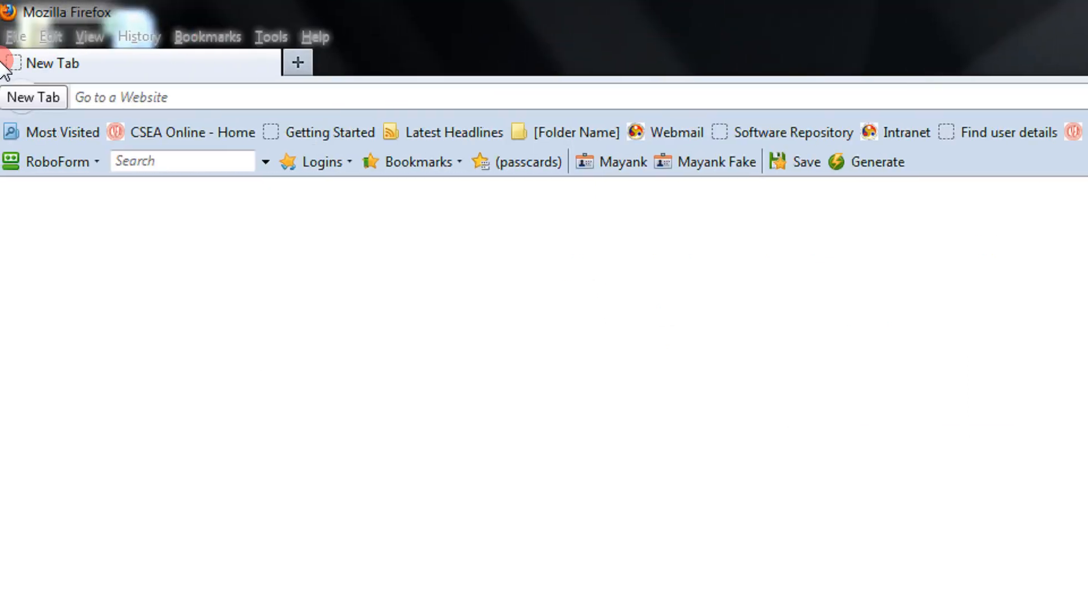
left_click(257, 35)
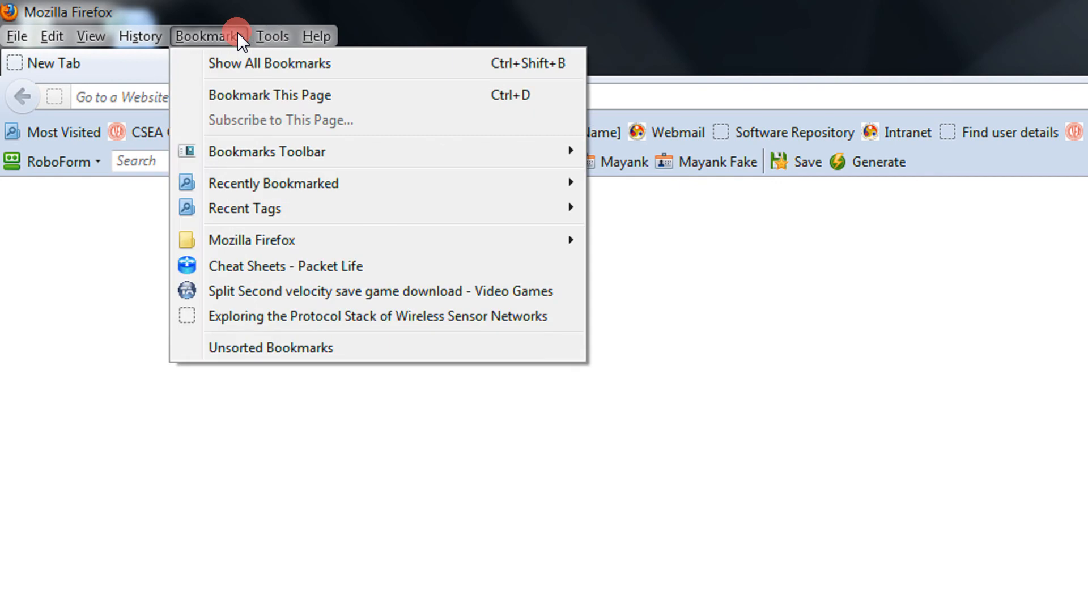
left_click(262, 34)
left_click(273, 36)
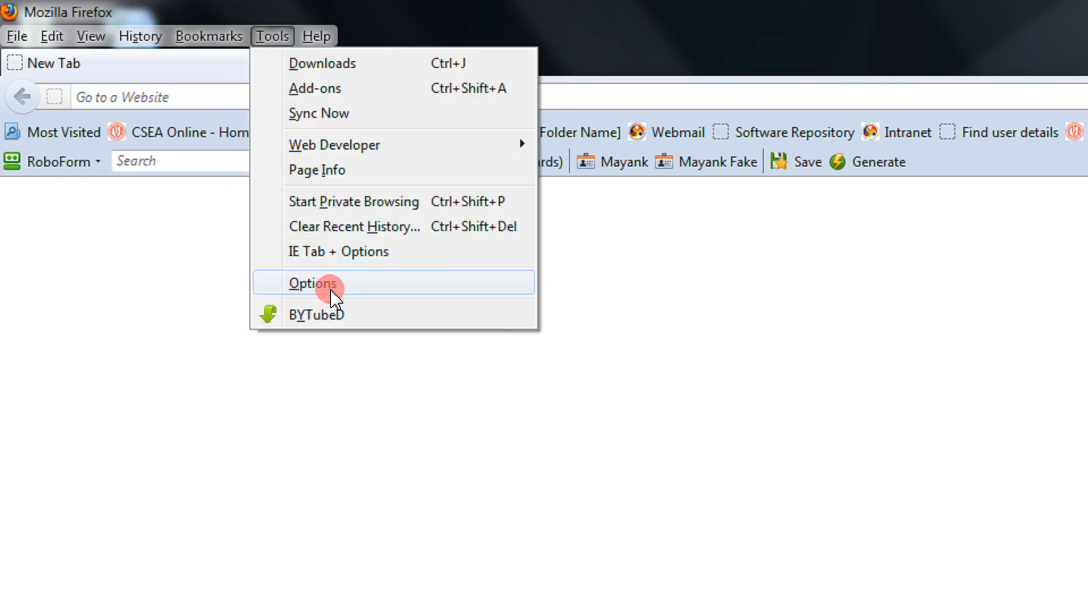
left_click(300, 286)
left_click_drag(375, 70, 280, 20)
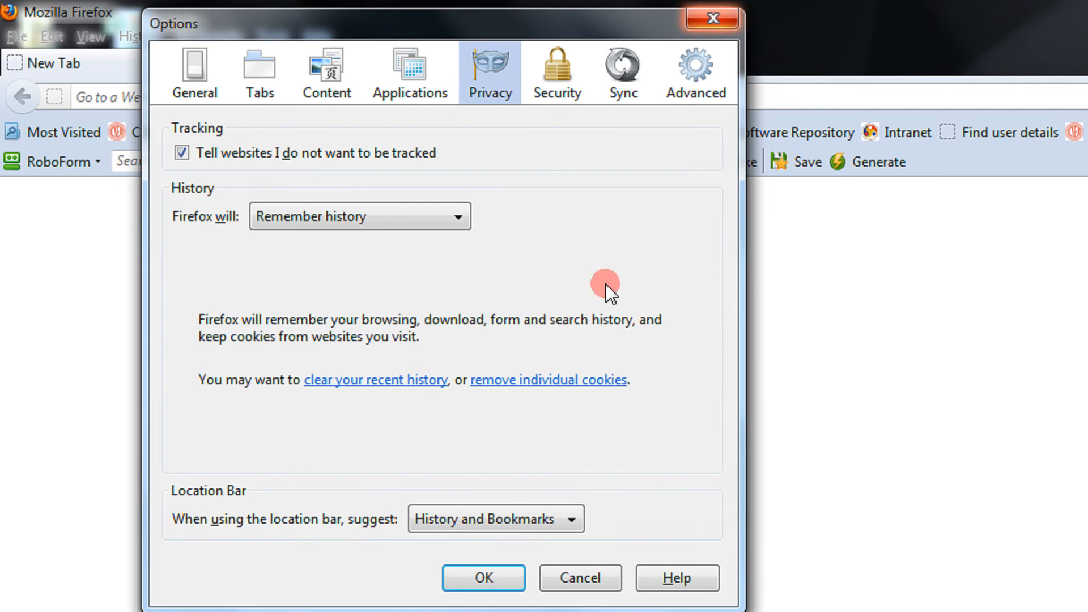
left_click(493, 578)
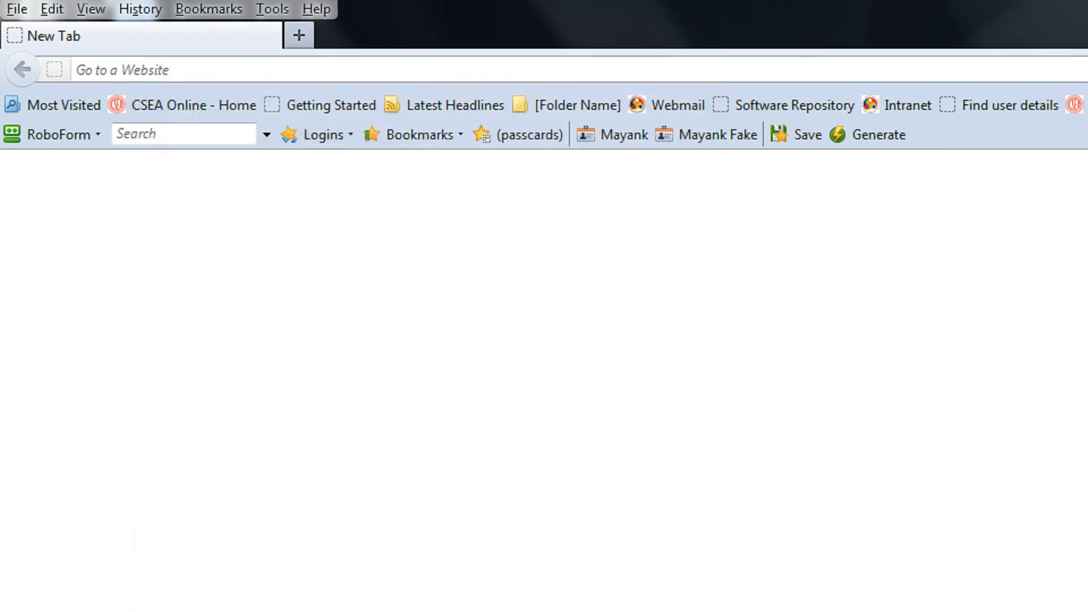
Step: Hide the browser's Menu Bar so that the compact Firefox button is used instead
right_click(297, 2)
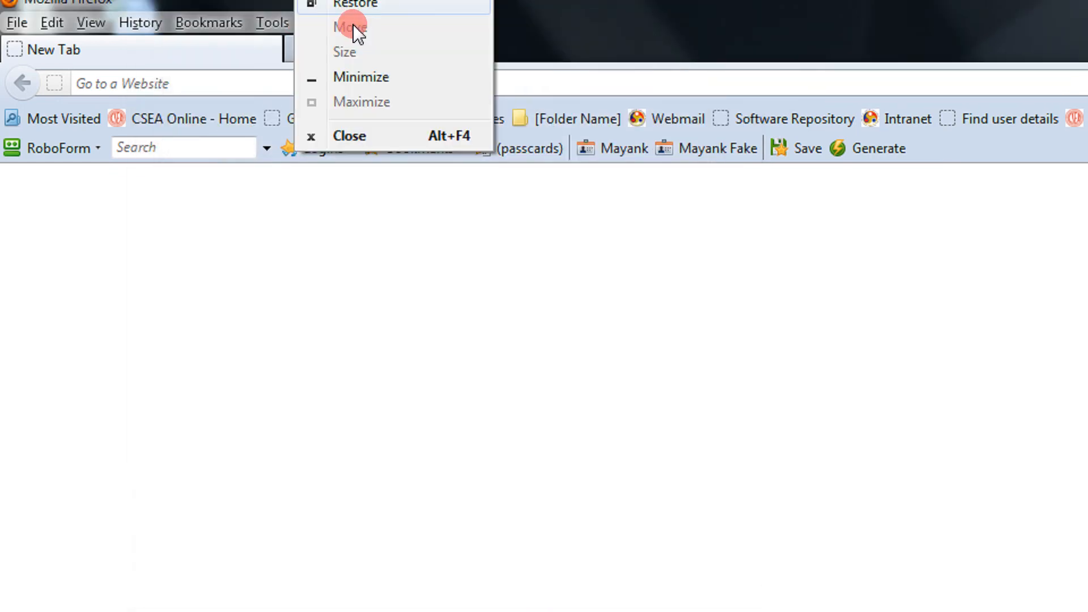
right_click(513, 45)
left_click(540, 82)
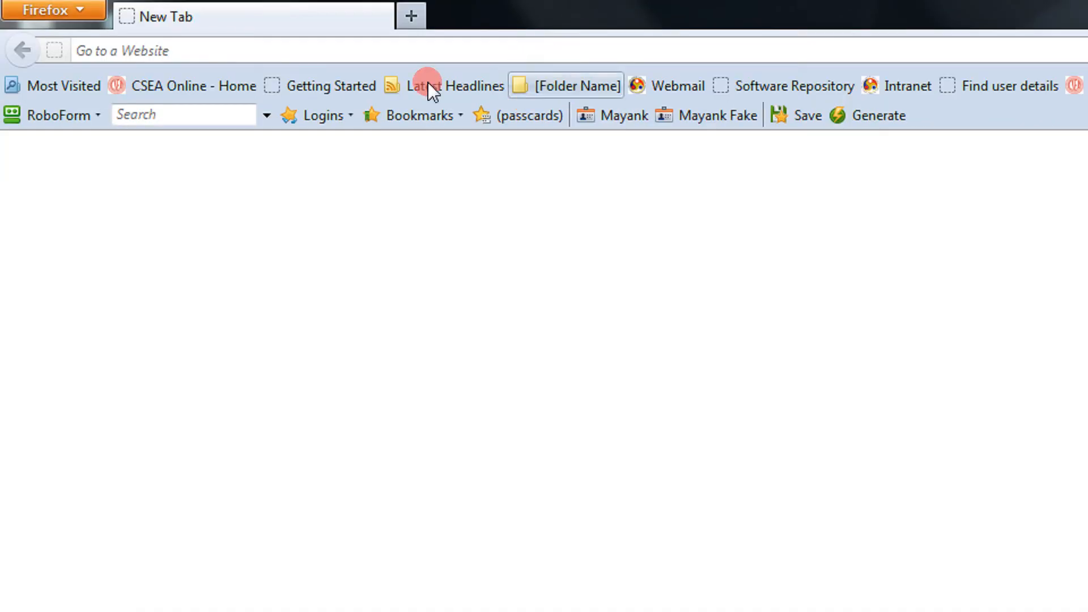
Step: Reopen the Options dialog and accept the proxy authentication request with the prefilled credentials
left_click(79, 14)
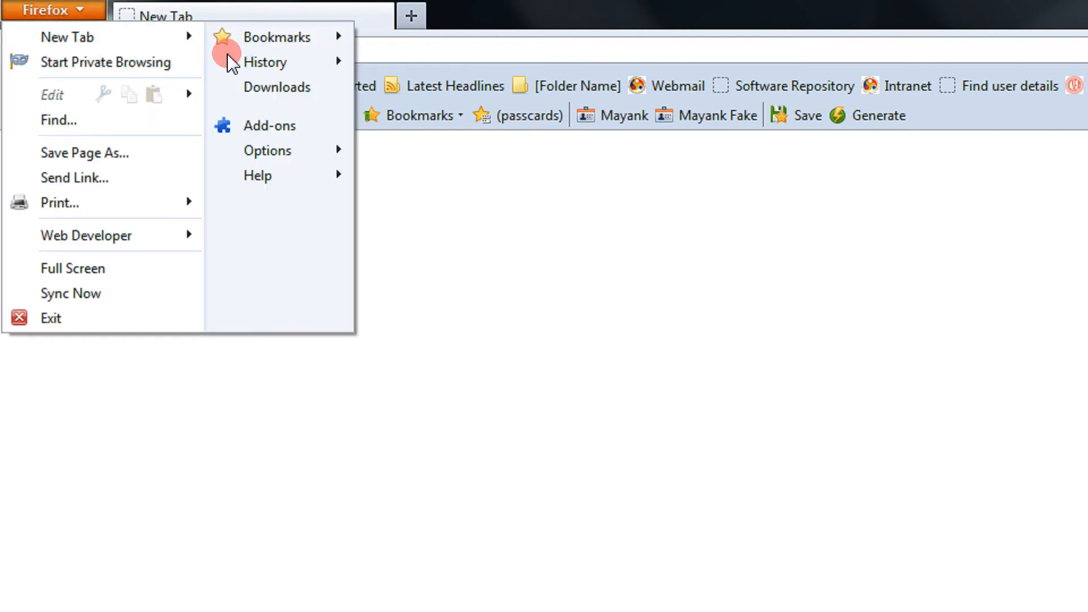
mouse_move(297, 160)
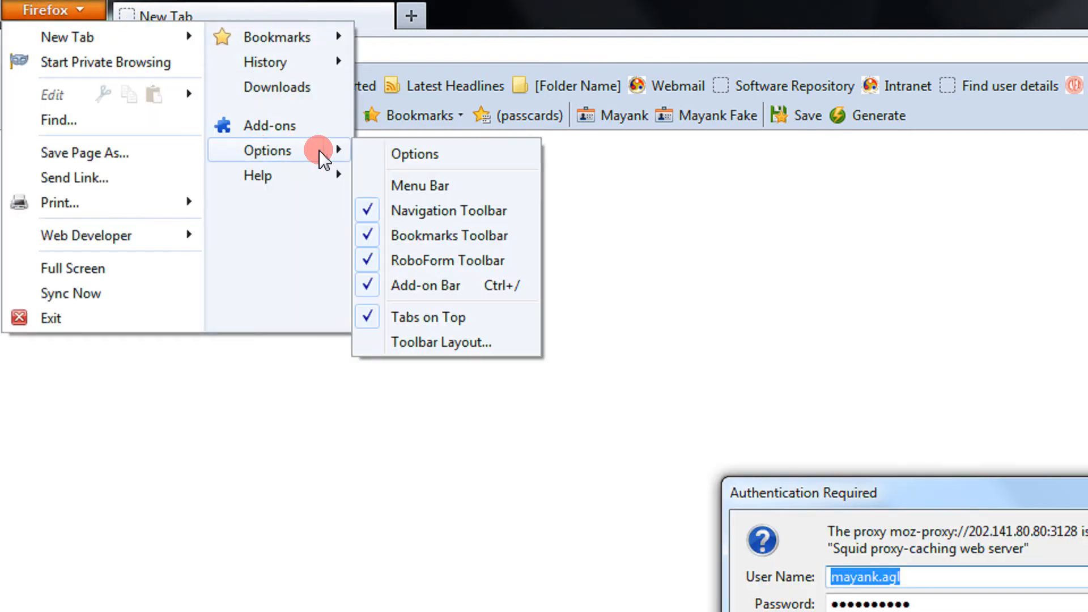
left_click(391, 153)
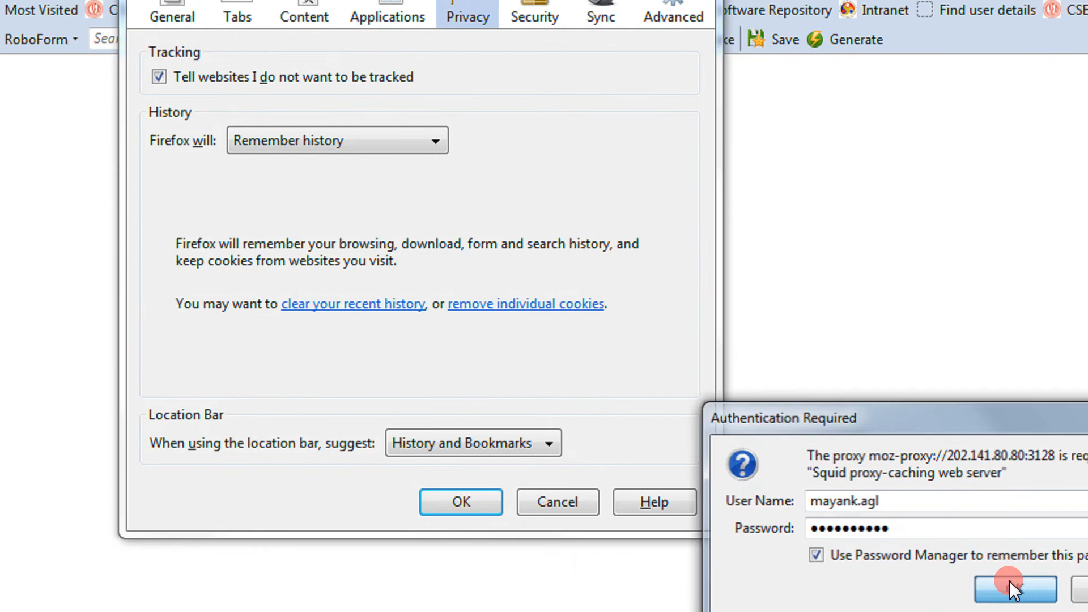
left_click(1023, 605)
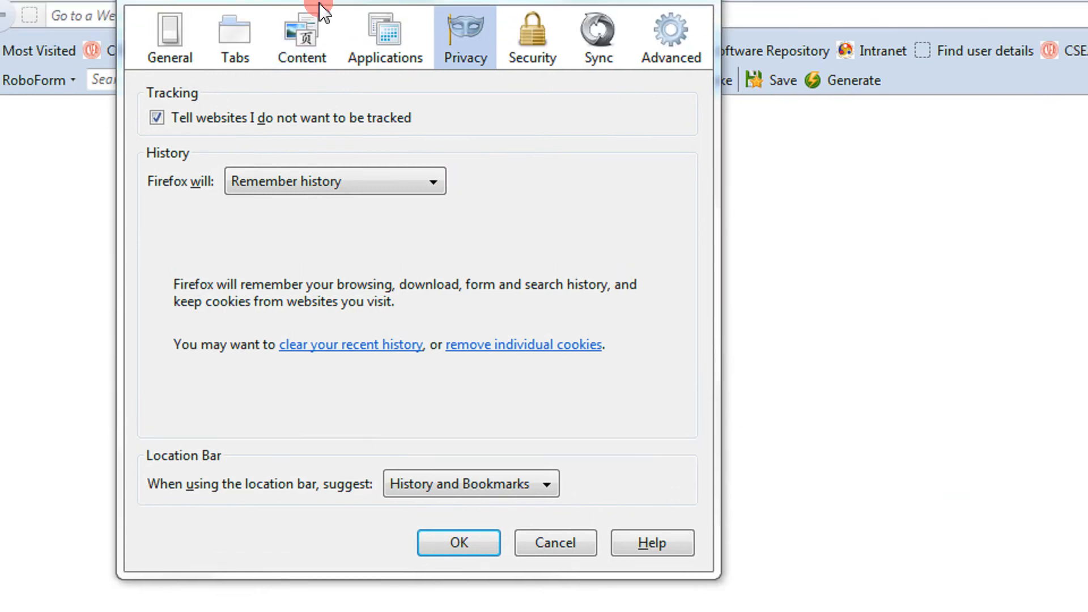
Step: Look through the General, Tabs, Content and Applications options, ending on the Privacy options
left_click(173, 27)
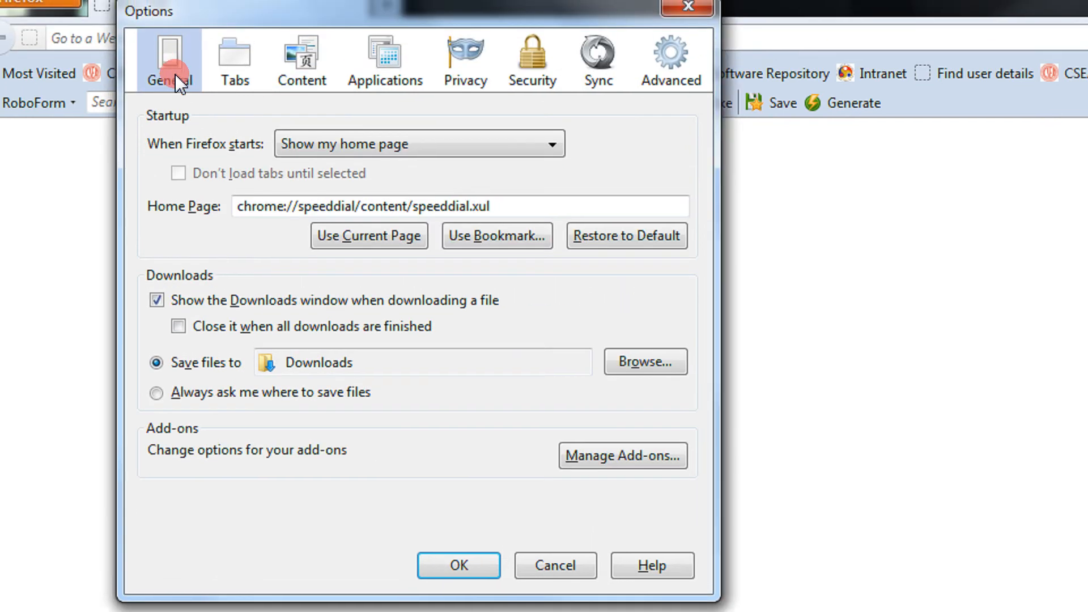
left_click(233, 74)
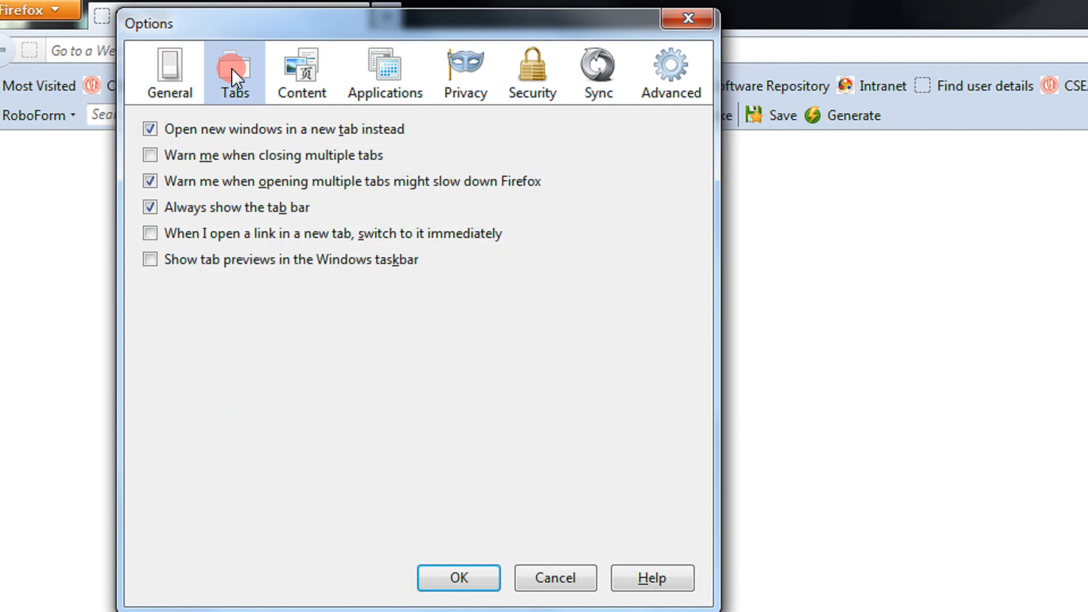
left_click(301, 68)
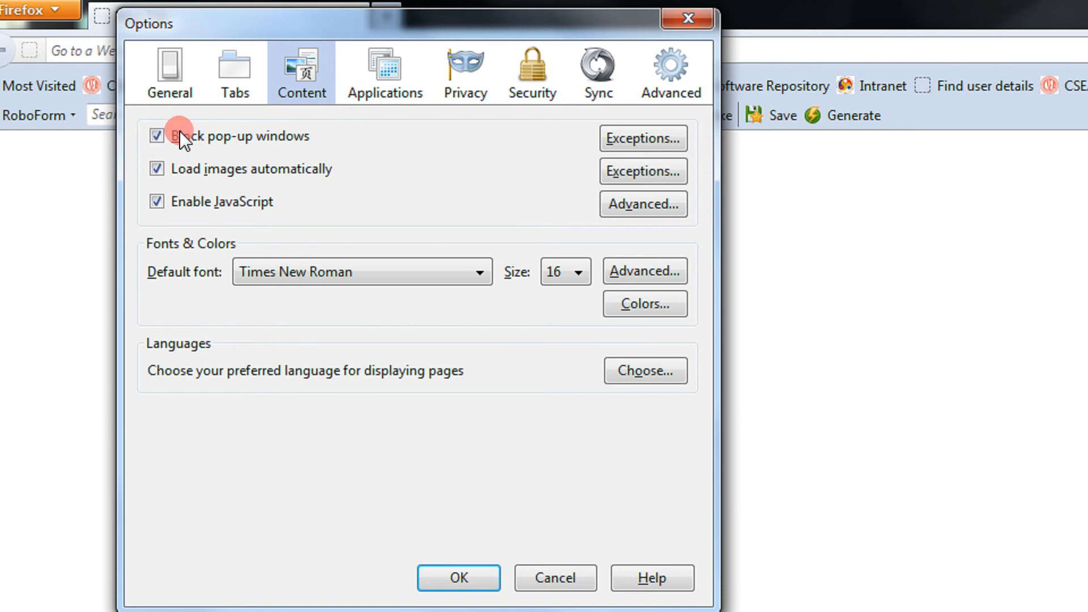
left_click(385, 74)
left_click(462, 85)
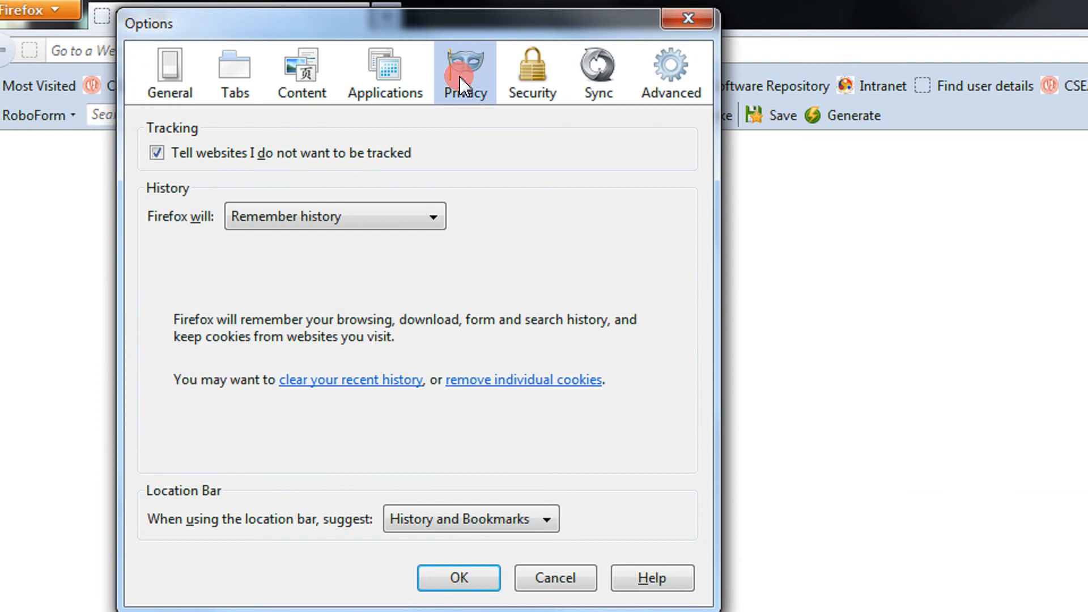
Step: Have websites told not to track, and set Firefox to "Use custom settings for history"
left_click(154, 150)
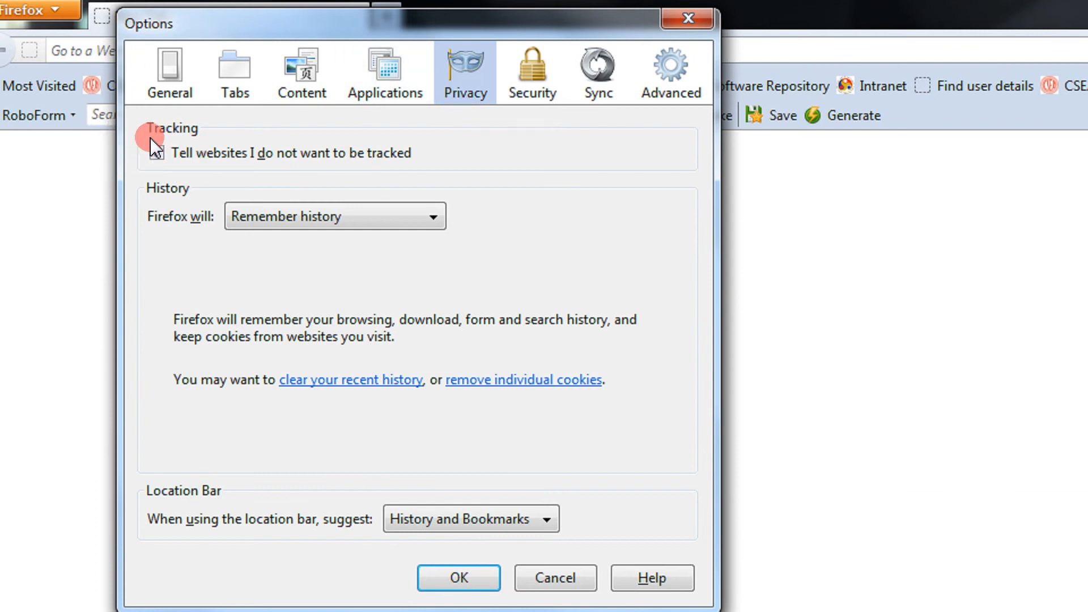
left_click(156, 153)
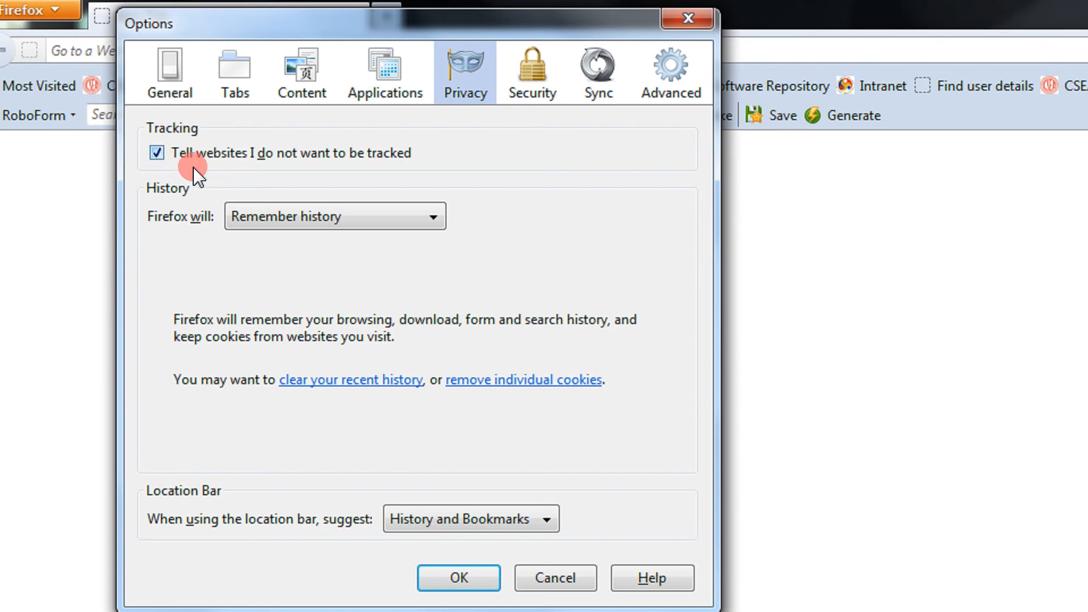
left_click(327, 216)
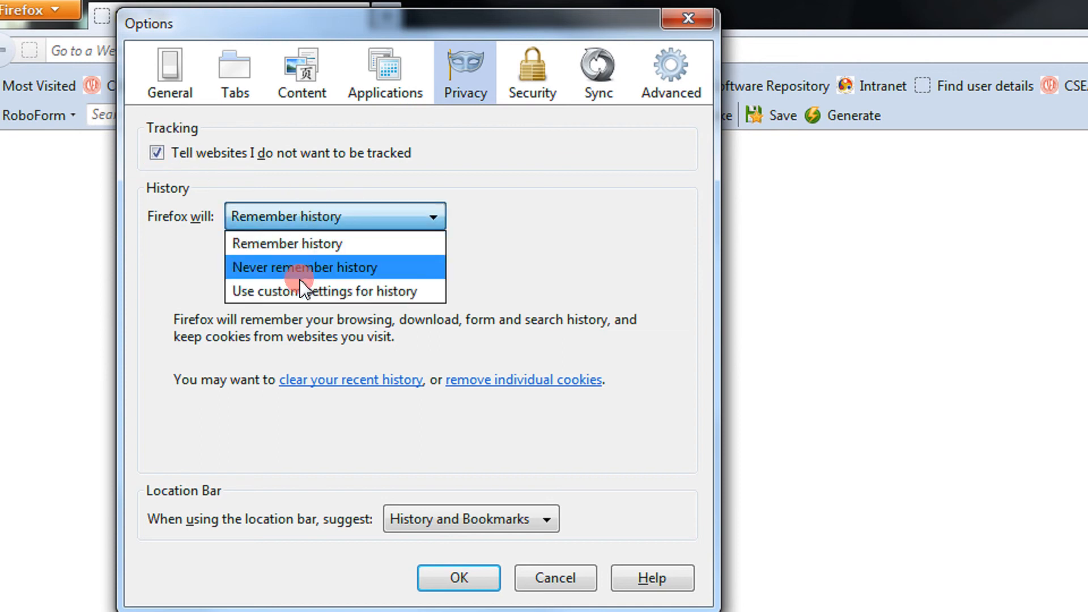
left_click(320, 295)
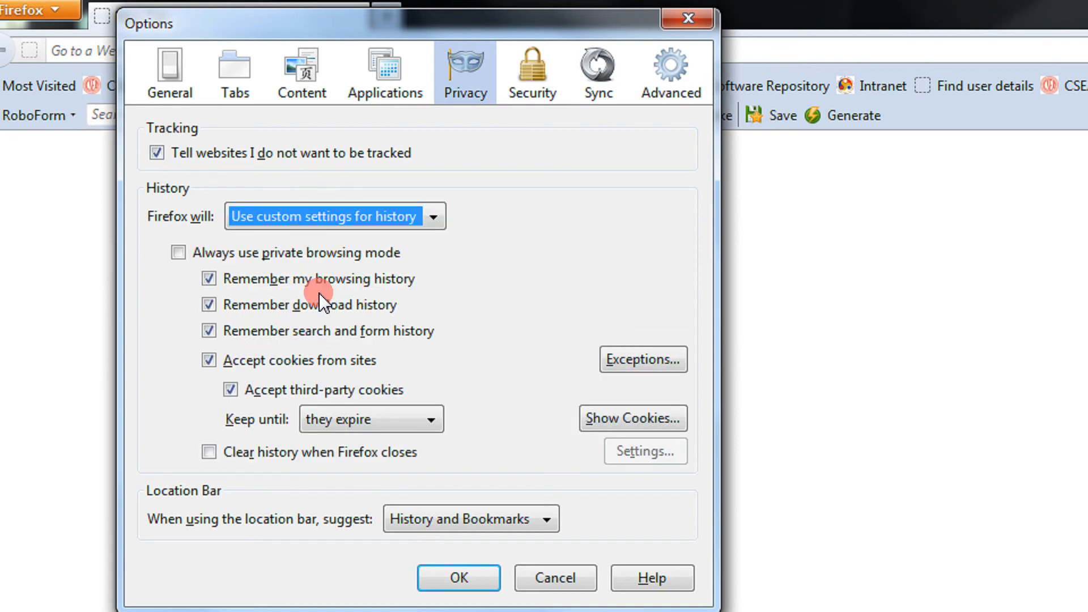
Step: Review the cookie settings, including acceptance from sites, the "Keep until" choices and the cookie exceptions
left_click(374, 363)
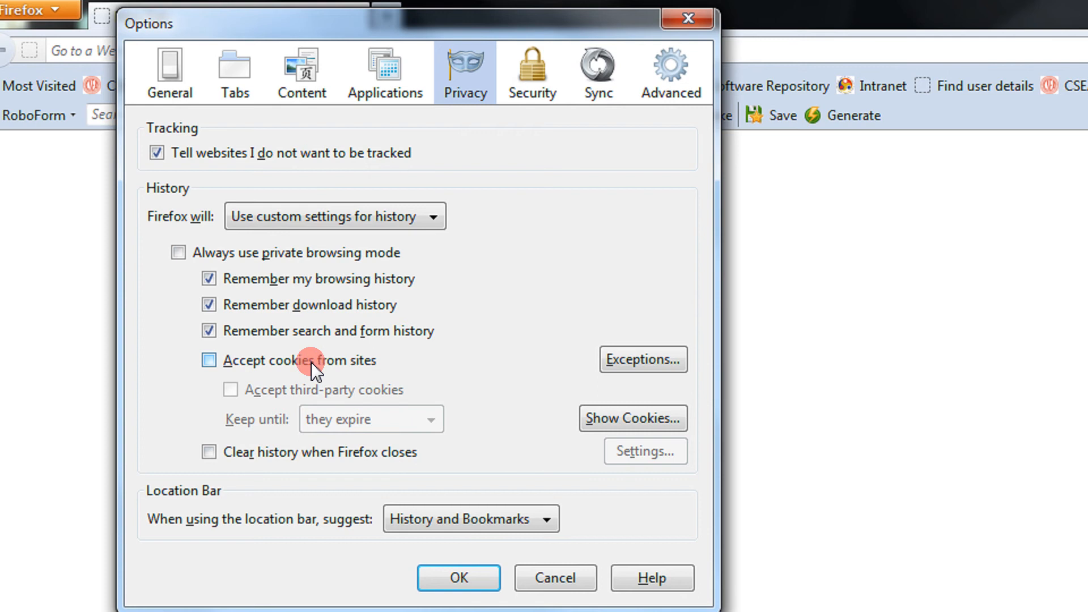
left_click(209, 361)
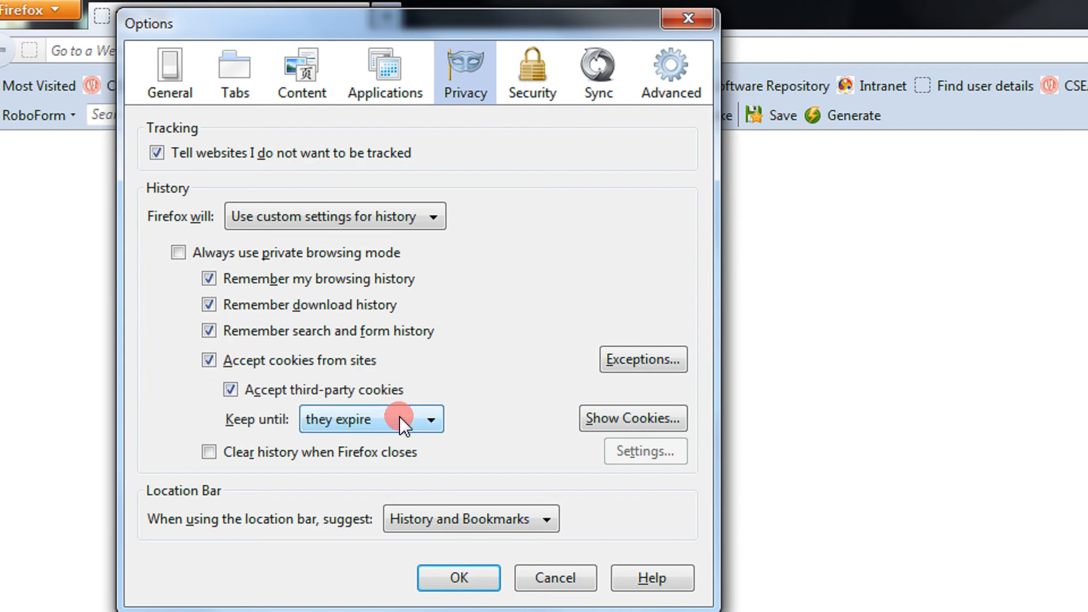
left_click(432, 422)
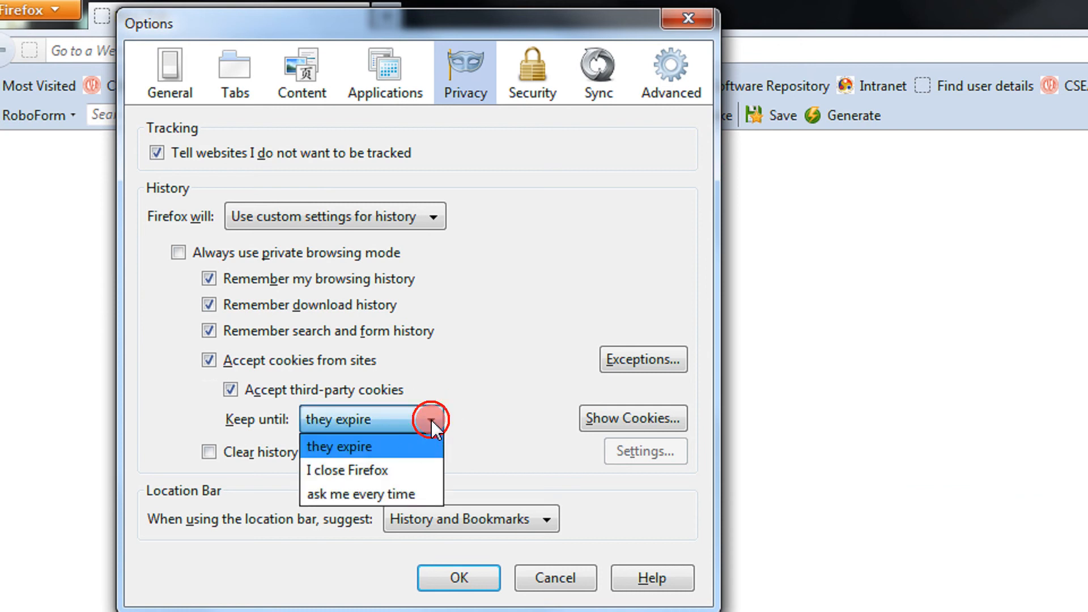
left_click(432, 422)
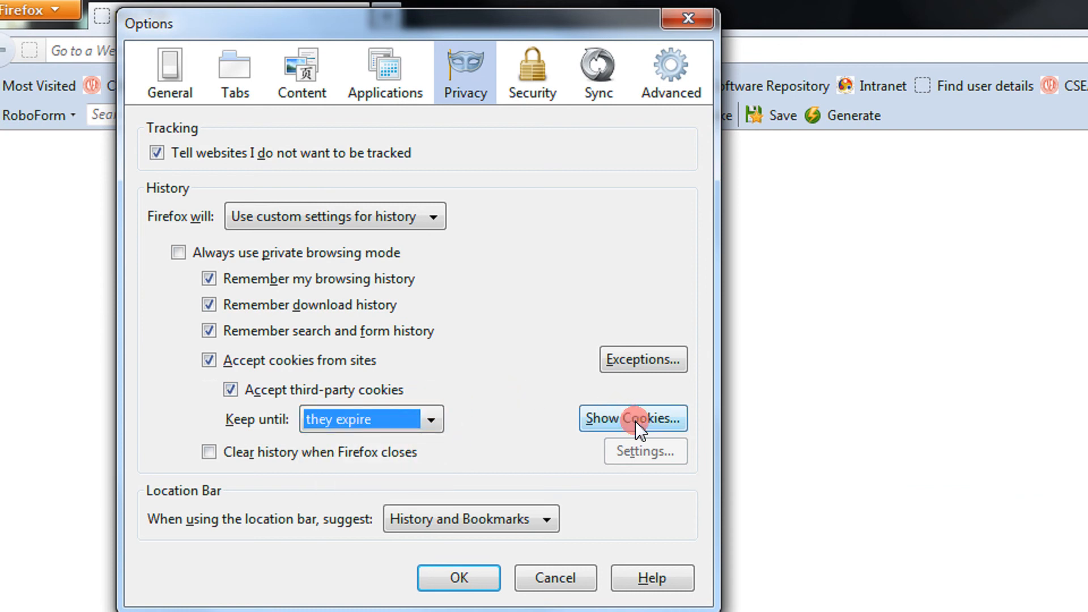
left_click(641, 362)
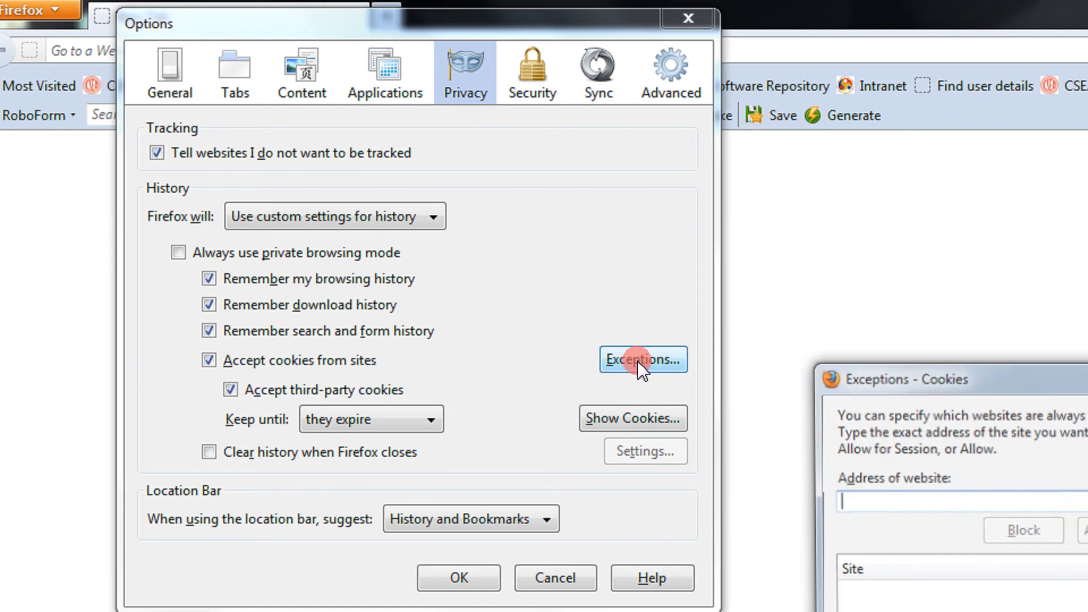
left_click_drag(857, 442, 516, 158)
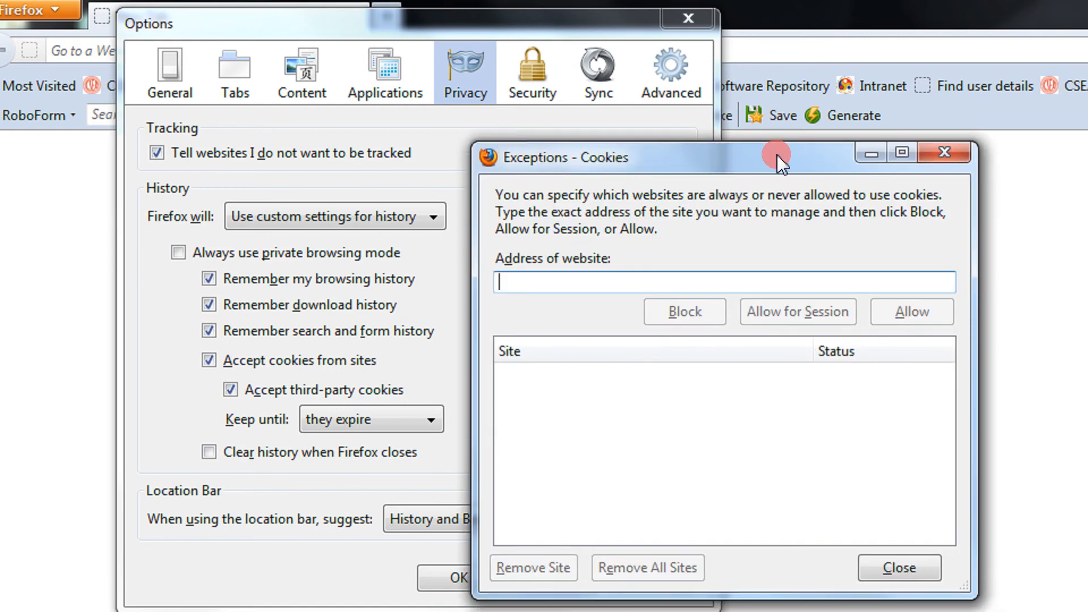
left_click(947, 154)
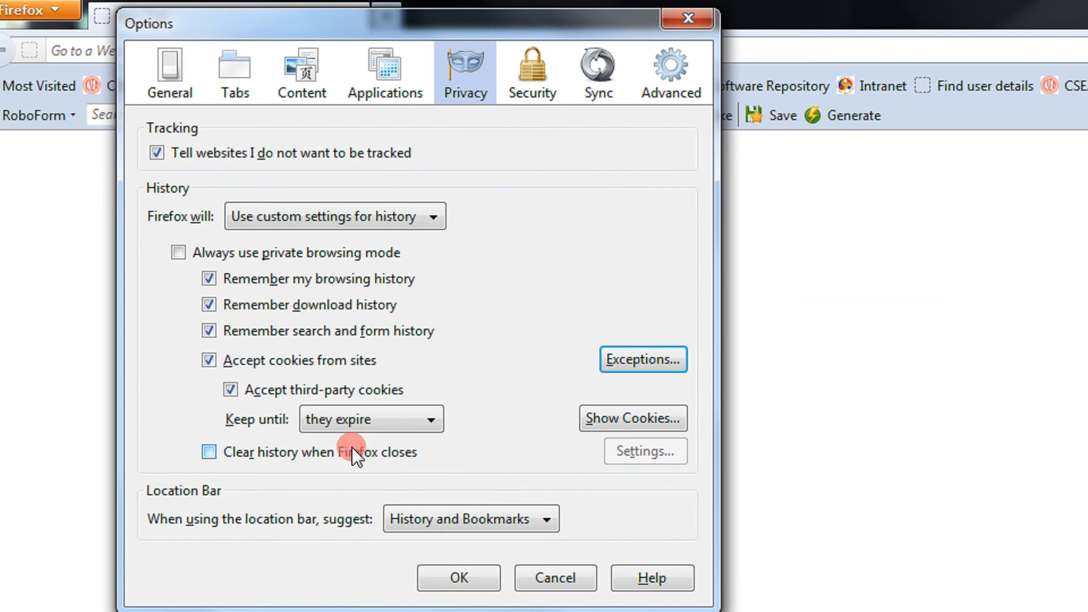
Step: Enable clearing history when Firefox closes and accept the categories in its settings for clearing history
left_click(214, 456)
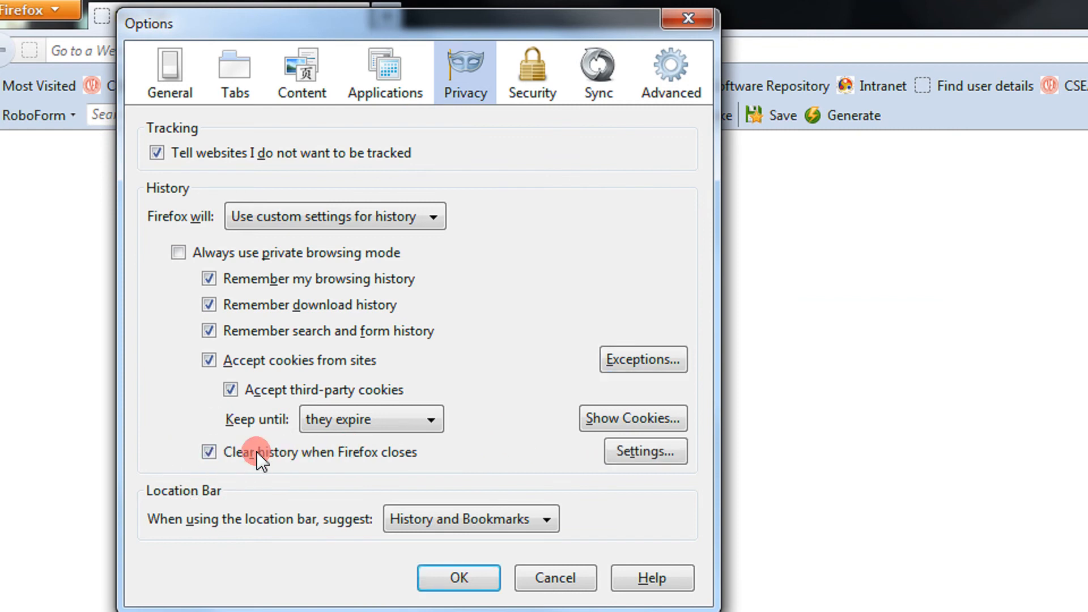
left_click(629, 453)
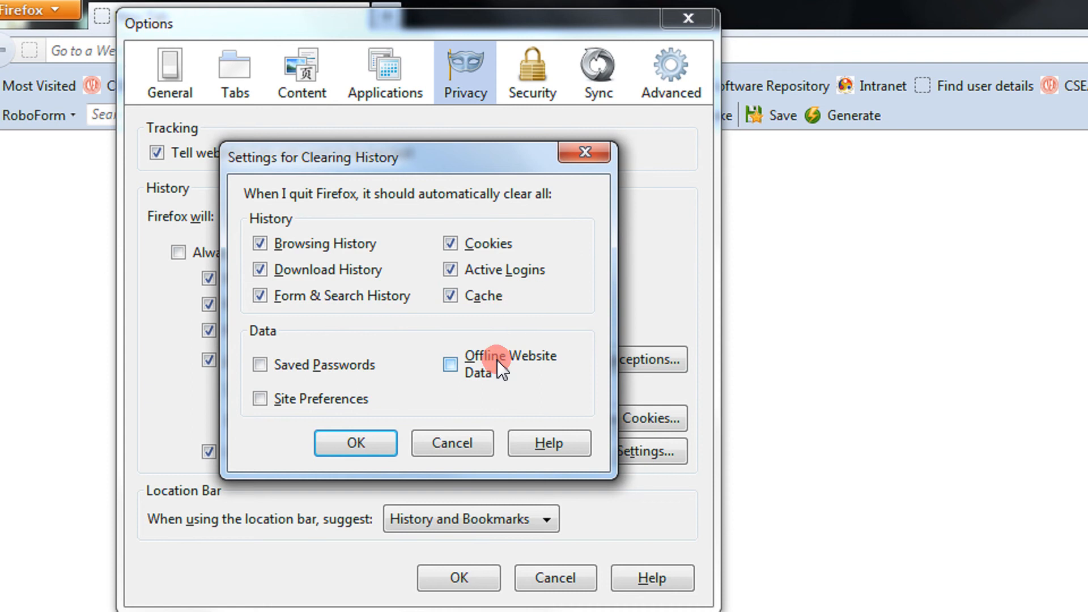
left_click(357, 393)
left_click(351, 443)
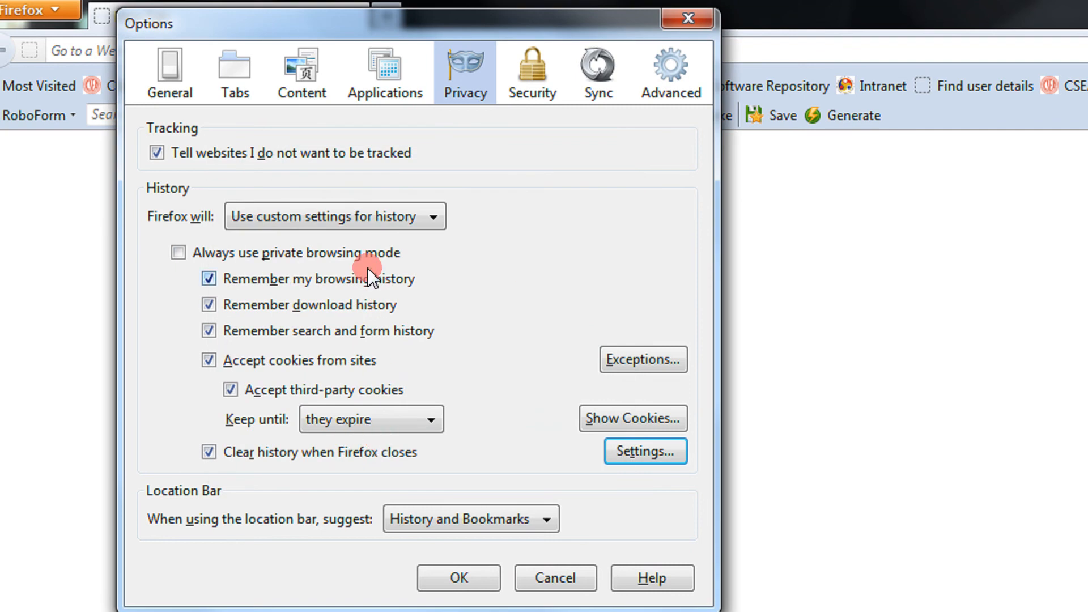
Step: Turn on the master password in the Security options, entering and re-entering the new master password
left_click(535, 94)
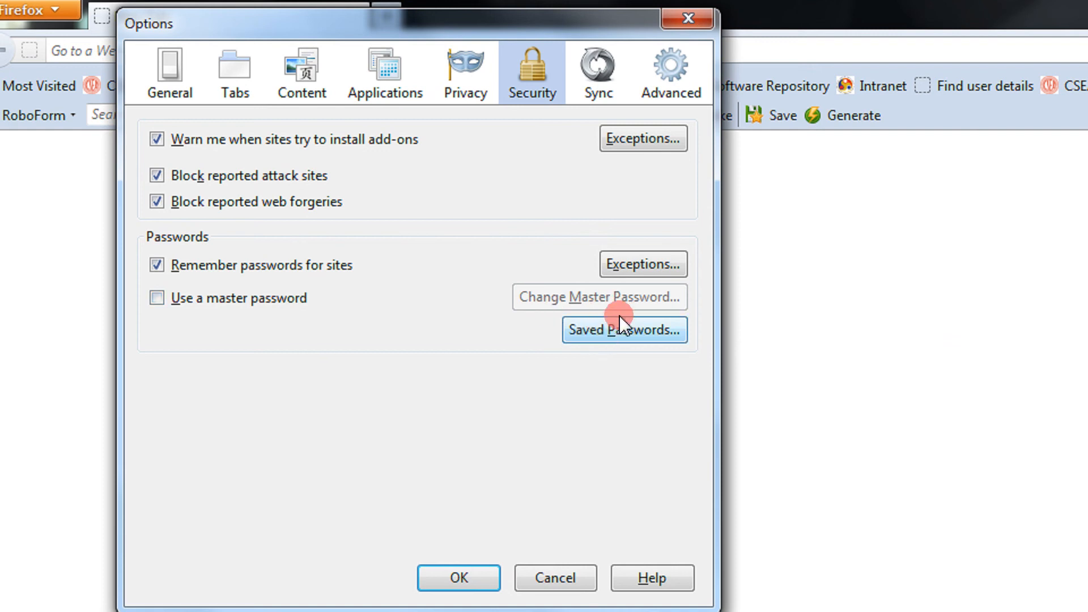
left_click(199, 298)
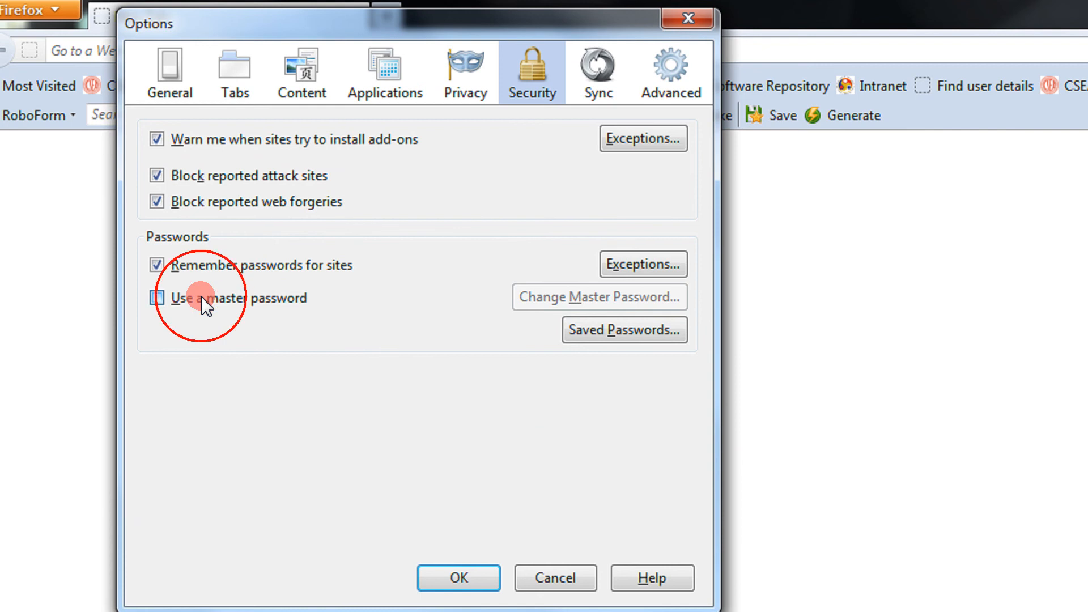
type("•")
left_click(400, 306)
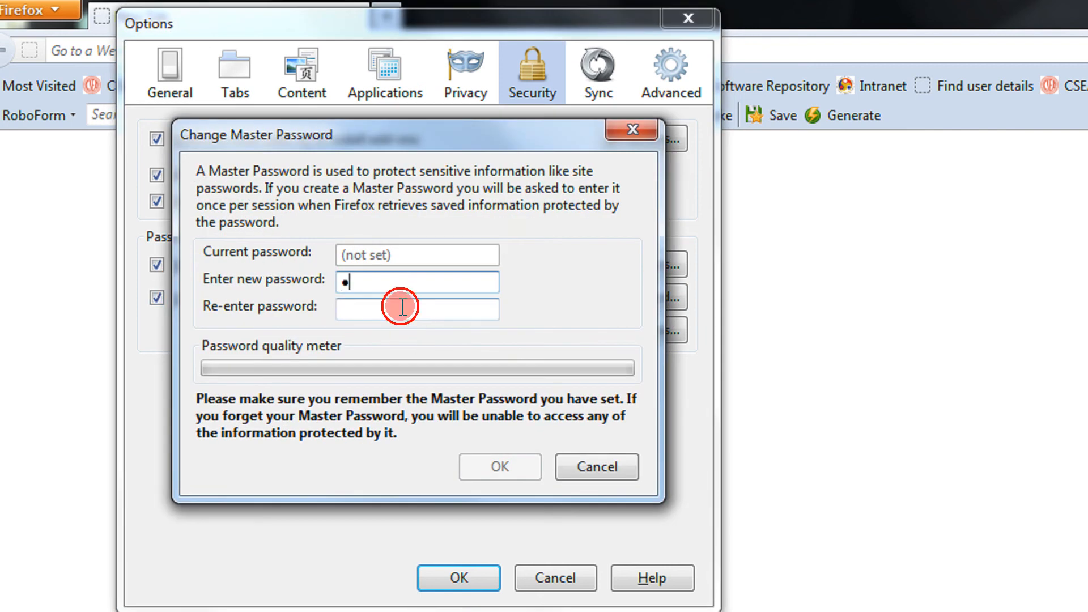
type("•")
left_click(496, 461)
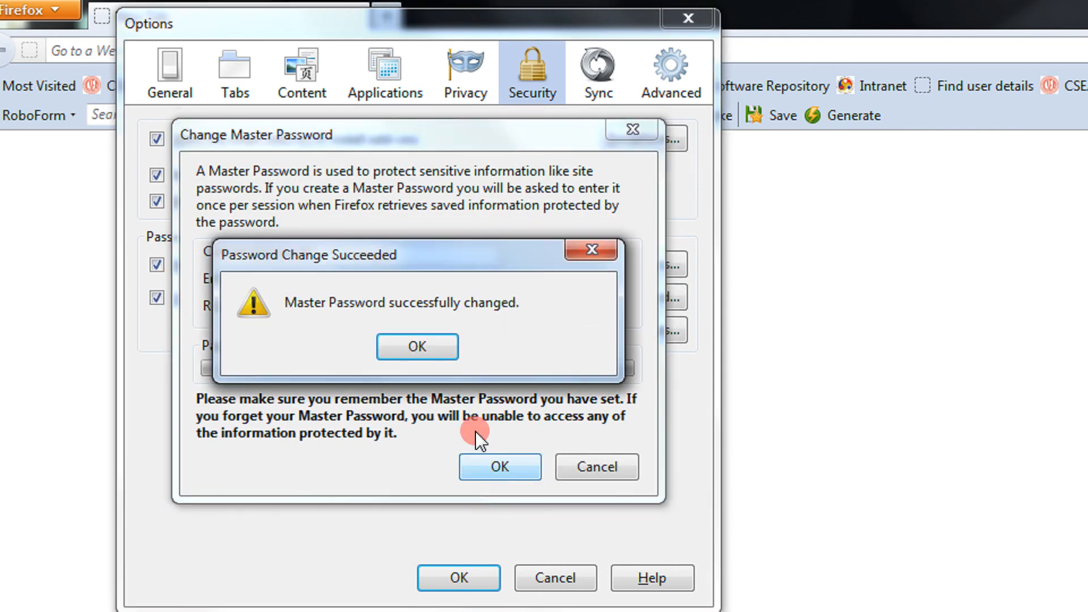
left_click(423, 356)
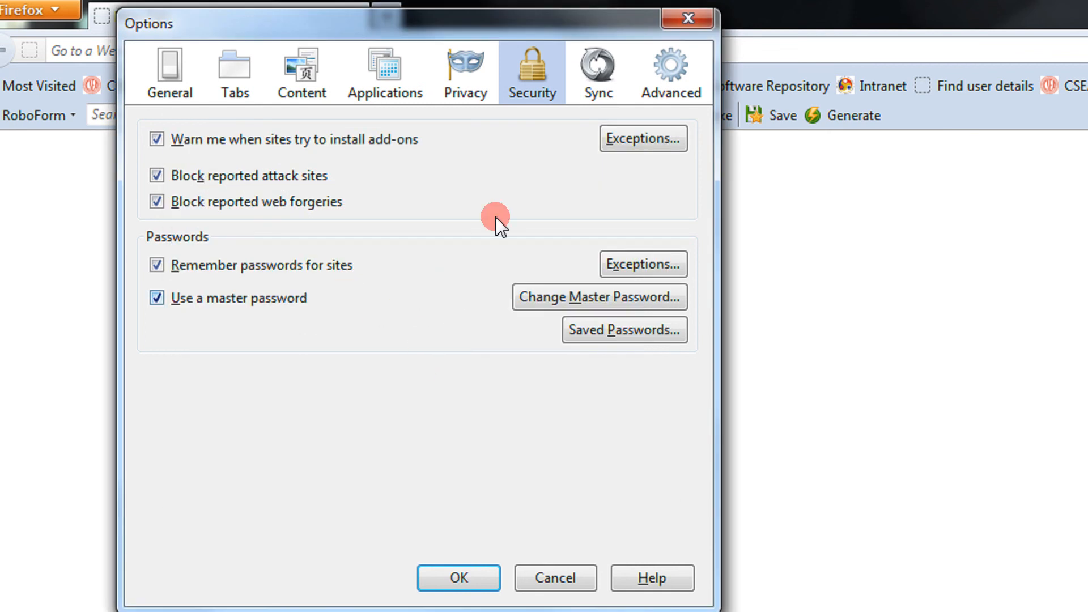
Step: In the Advanced options, turn off submitting crash reports, set Firefox updates to install automatically, and accept the options
left_click(654, 76)
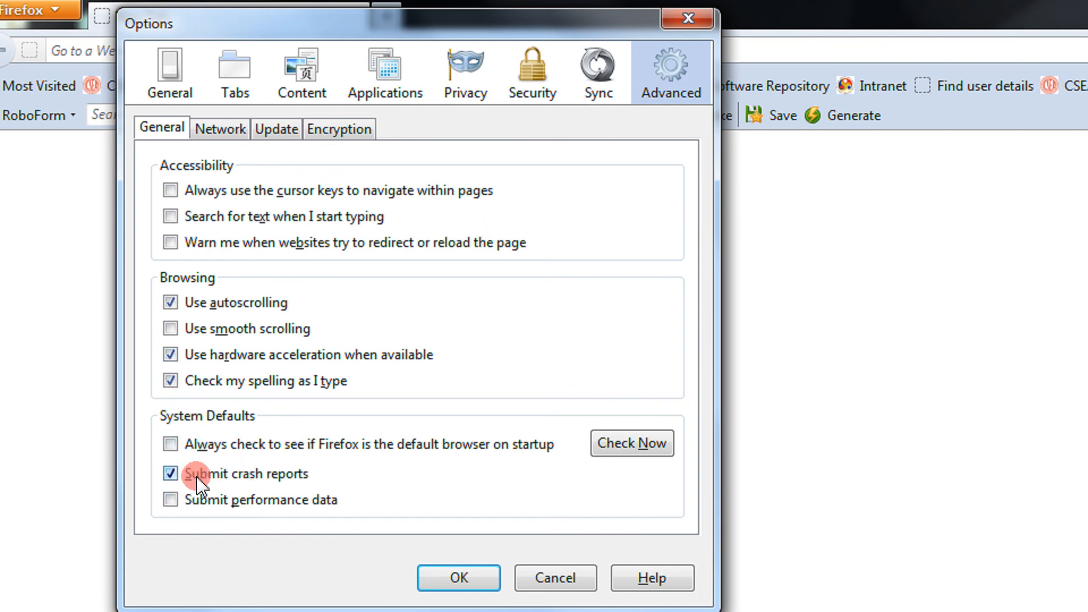
left_click(169, 474)
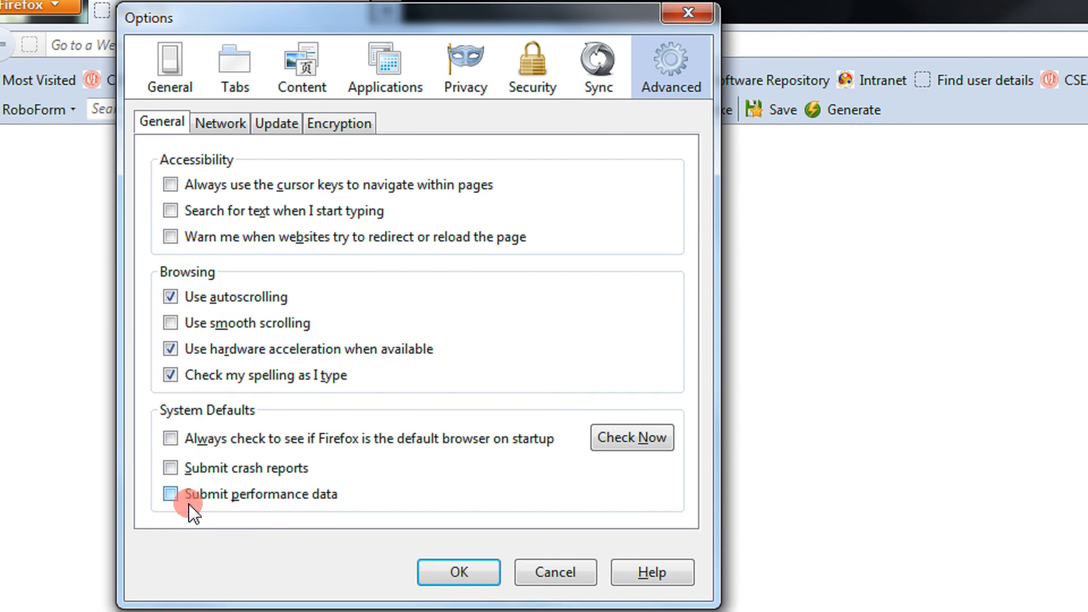
left_click(269, 125)
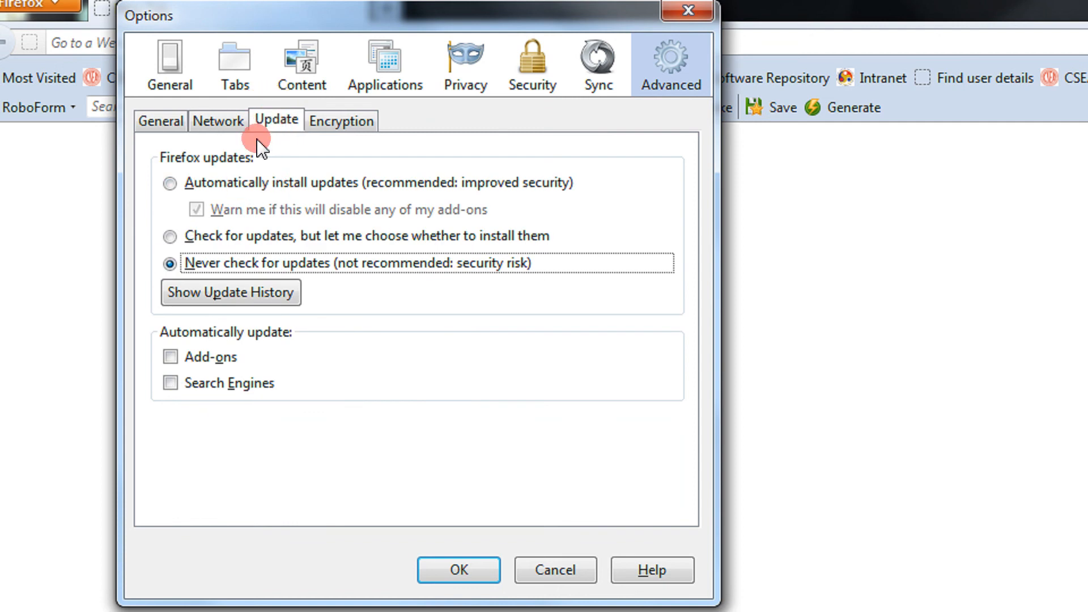
left_click(244, 182)
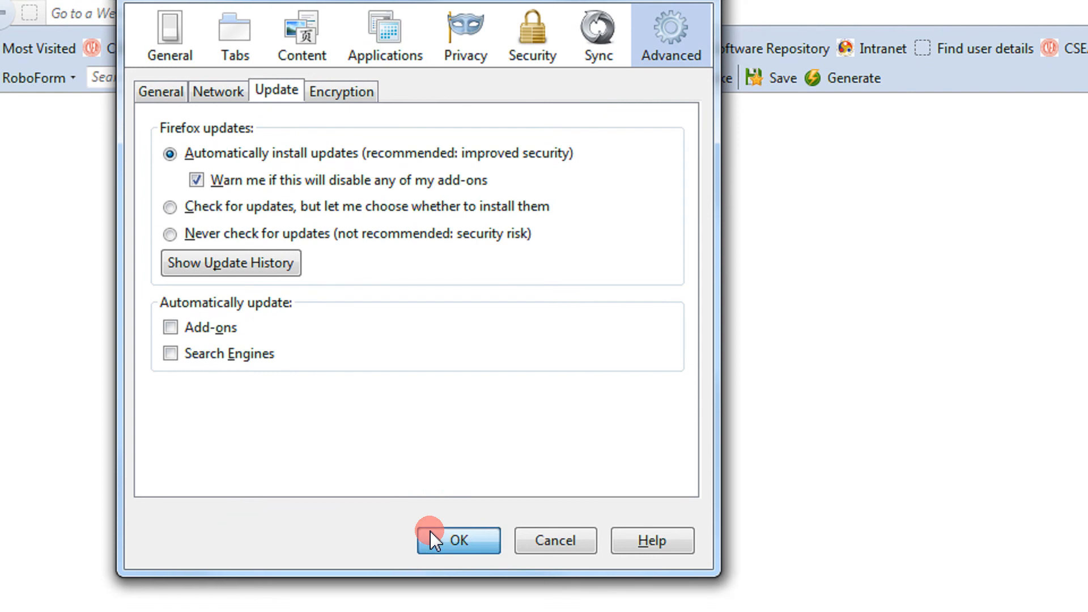
left_click(431, 556)
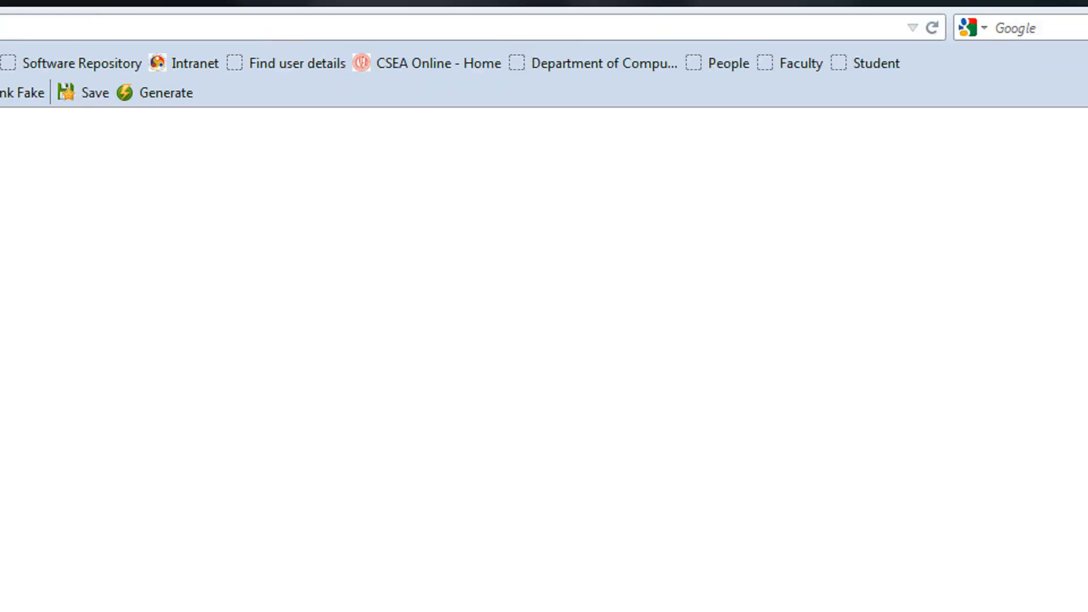
Step: Turn off search suggestions for the Google search box
left_click(987, 46)
right_click(987, 45)
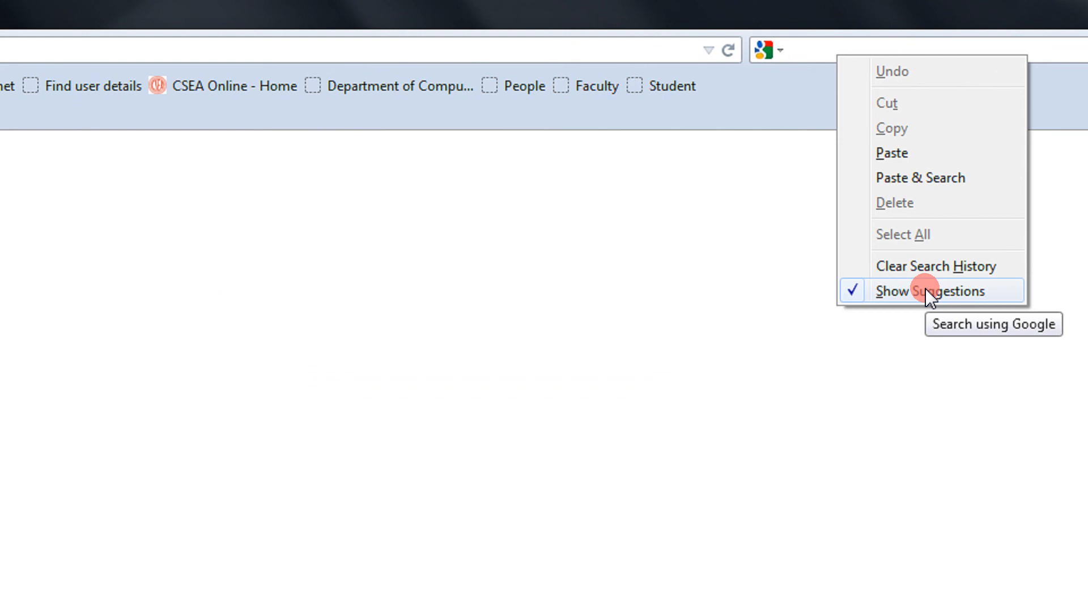
left_click(926, 291)
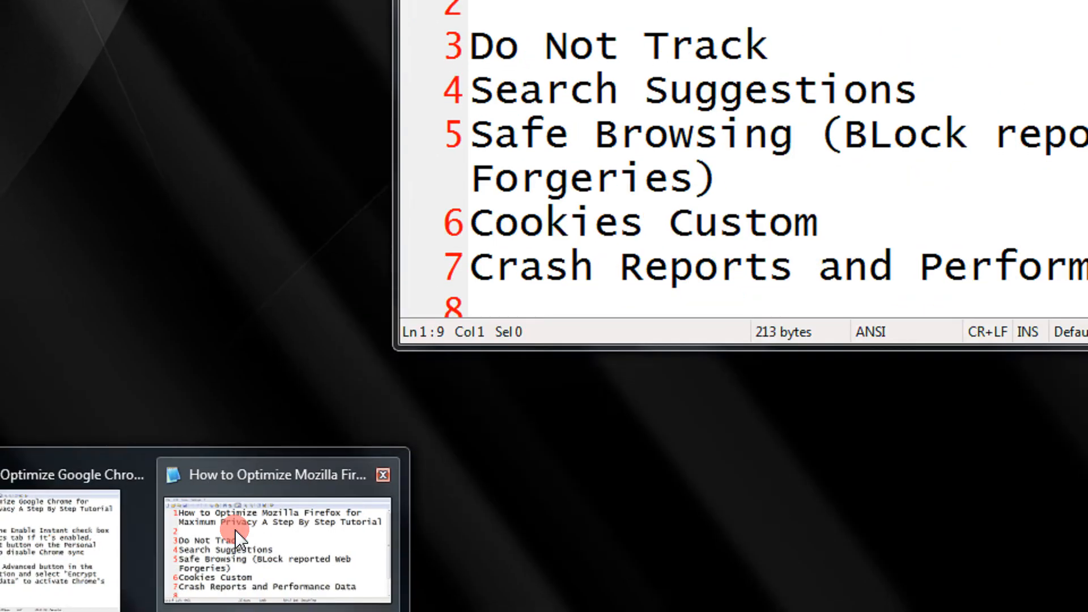
Step: Switch to the Firefox privacy checklist in Notepad2 and review its points, from Do Not Track to crash reports and performance data
left_click(238, 547)
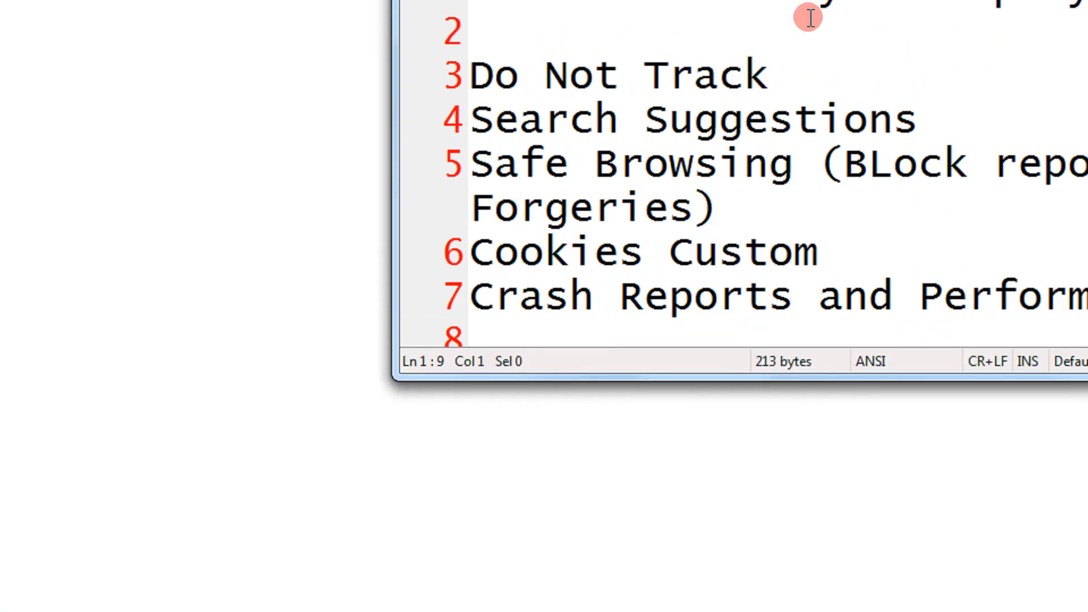
left_click(922, 115)
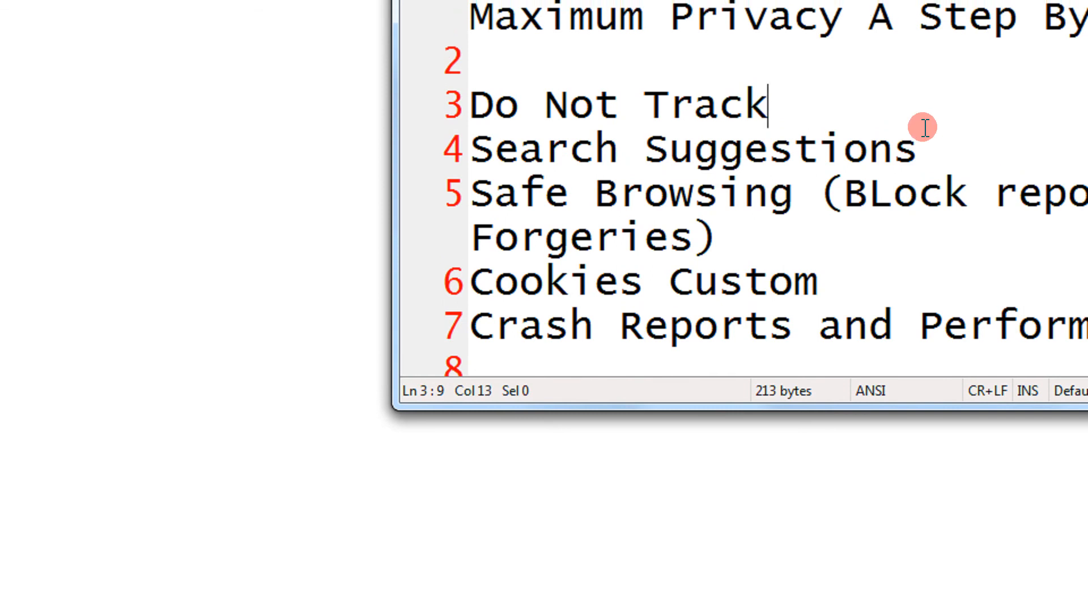
left_click(835, 237)
scroll(835, 236, "down", 1)
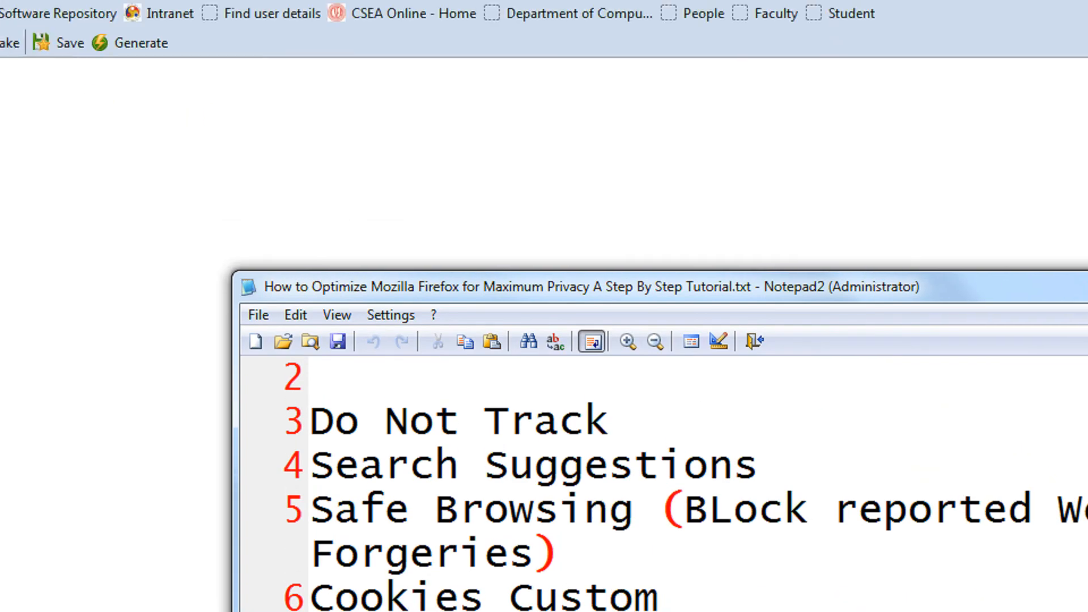
Step: Show the Menu Bar in Firefox and minimize the browser window
right_click(91, 2)
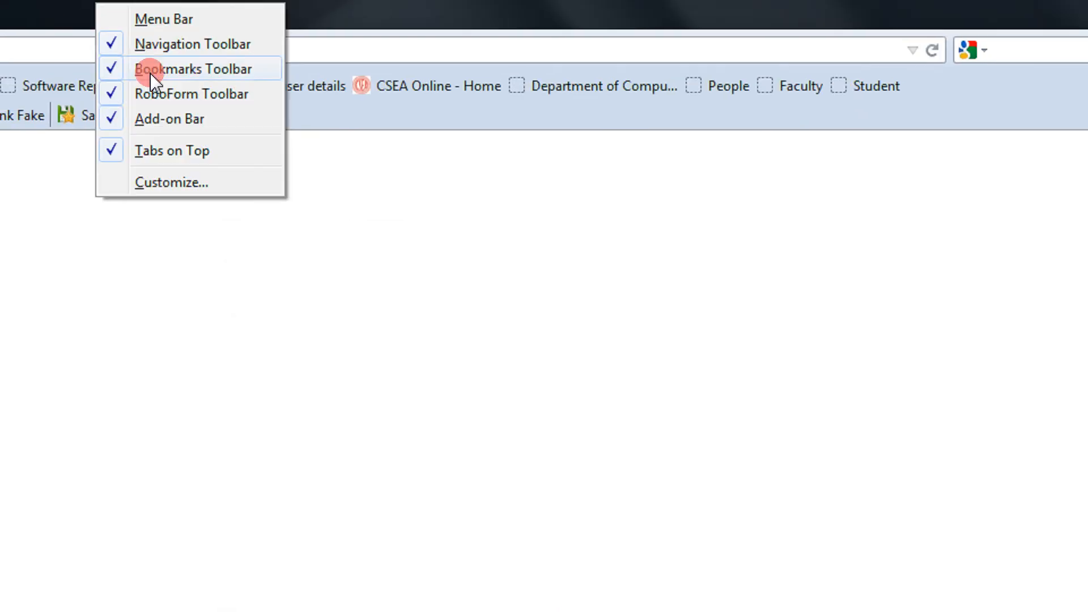
right_click(370, 16)
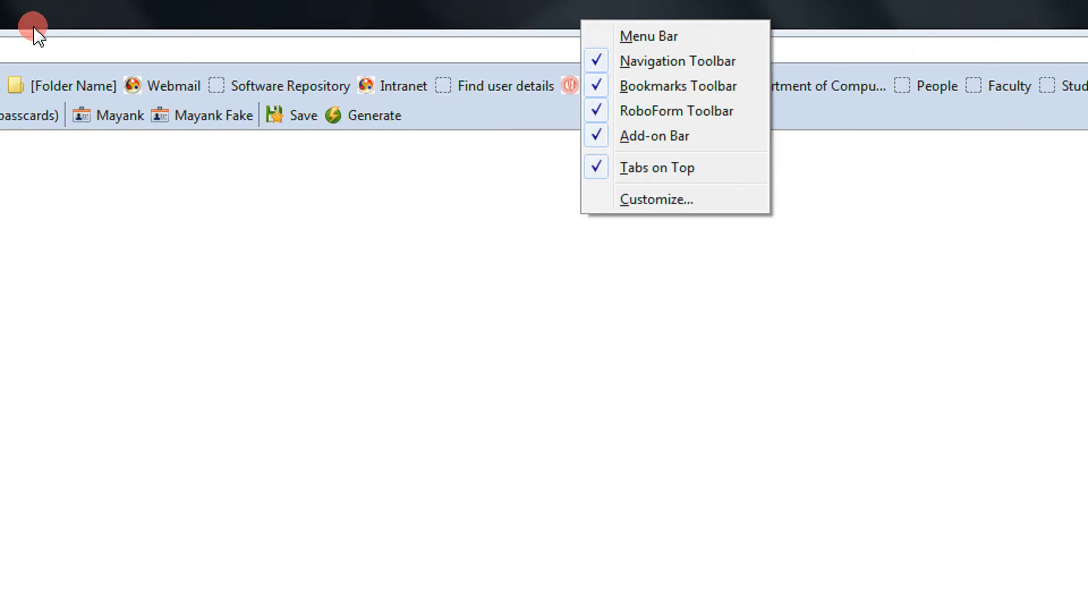
right_click(81, 8)
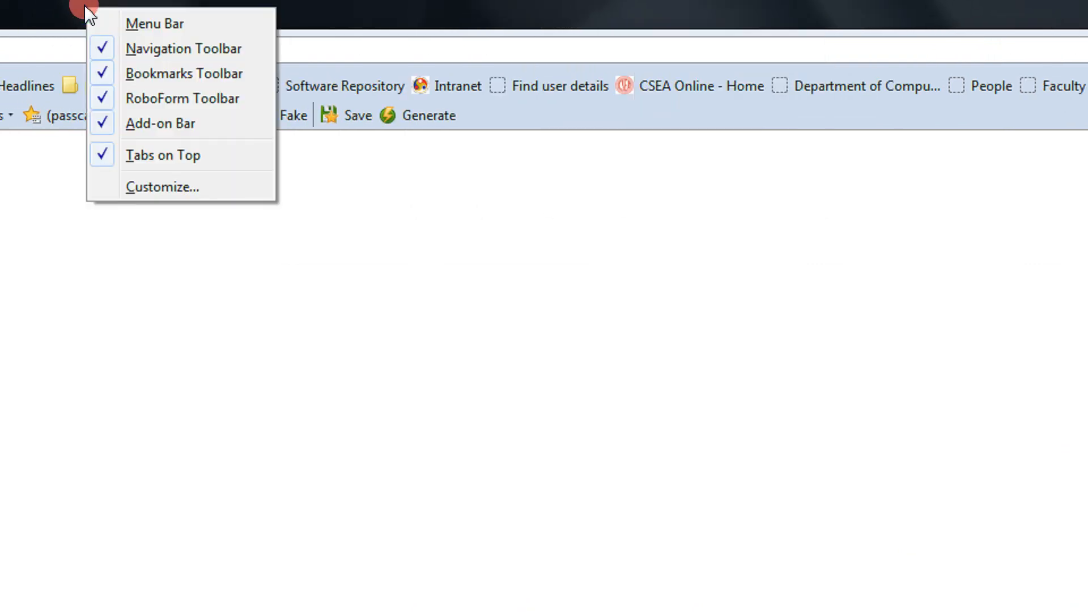
left_click(126, 26)
right_click(121, 15)
left_click(182, 97)
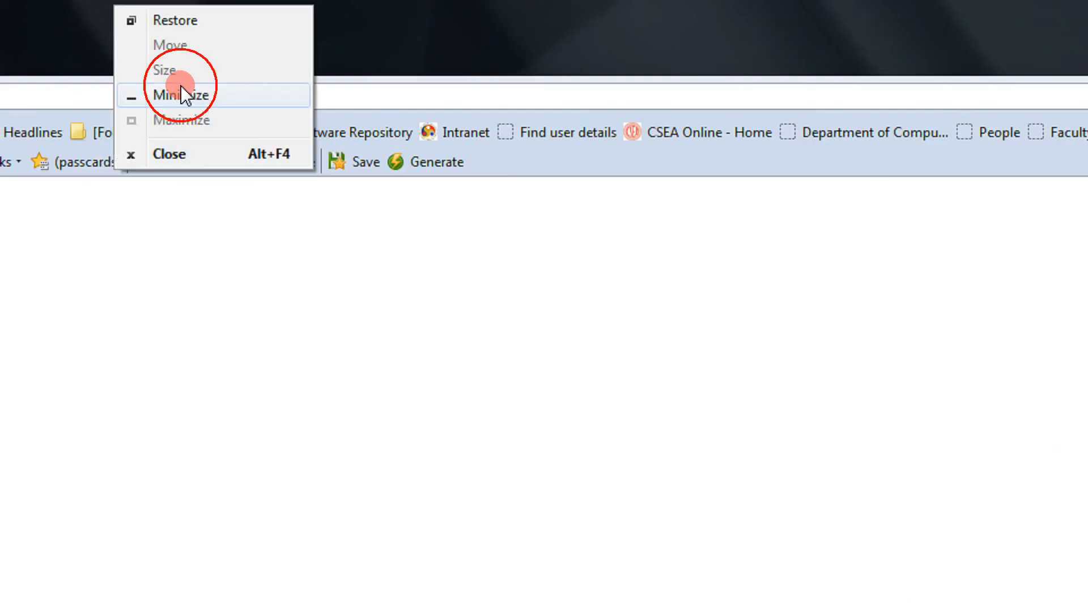